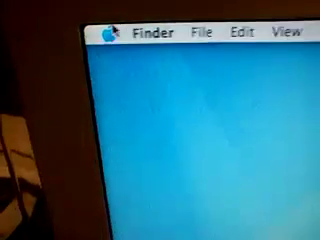
Show the About This Mac overview: Mac OS X 10.4.11, 700 MHz PowerPC G4, 640 MB SDRAM.
{"action": "left_click", "coordinate": [110, 32]}
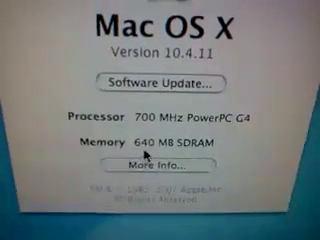
Open the full System Profiler report from About This Mac to browse its Software categories.
{"action": "left_click", "coordinate": [180, 160]}
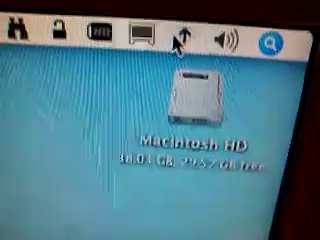
Check the available wireless networks in the AirPort menu extra.
{"action": "left_click", "coordinate": [178, 40]}
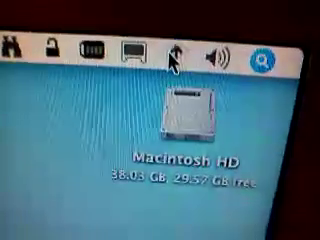